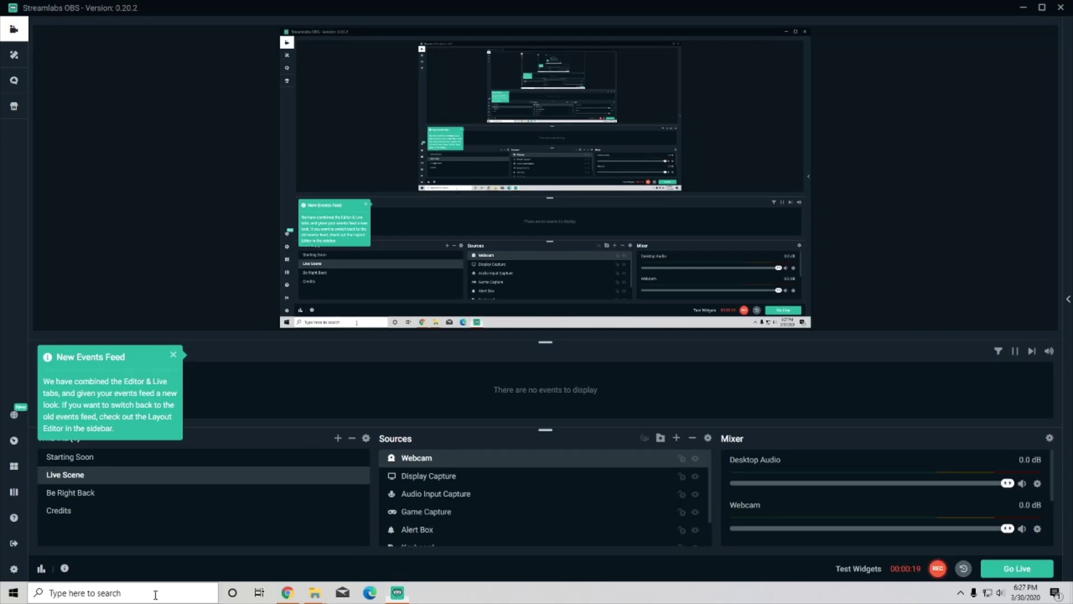
Find Razer Synapse through the taskbar search and launch it to its dashboard
click(155, 593)
text(r)
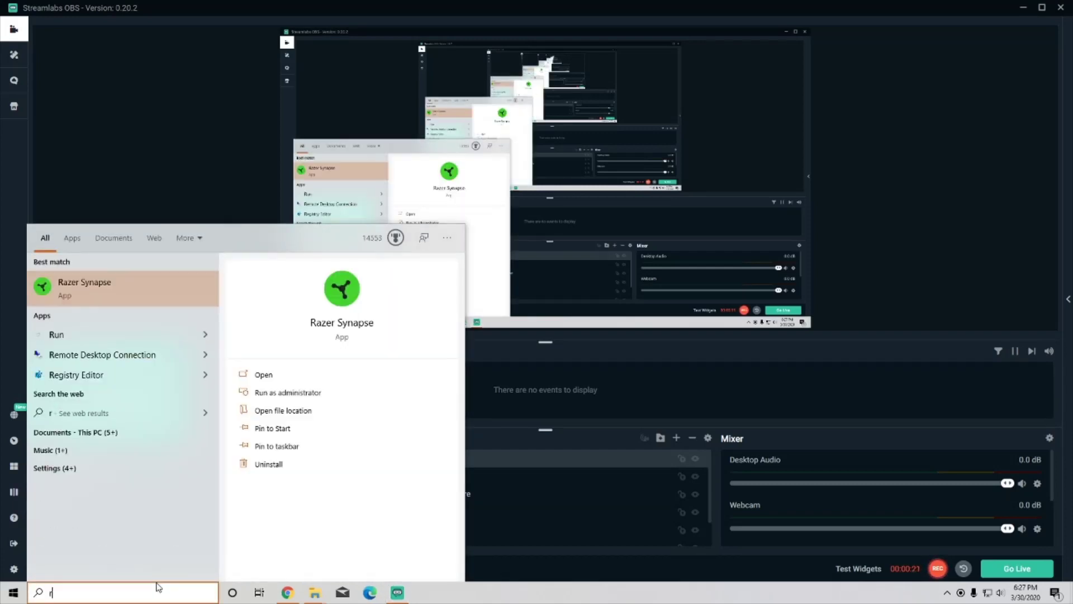
click(169, 287)
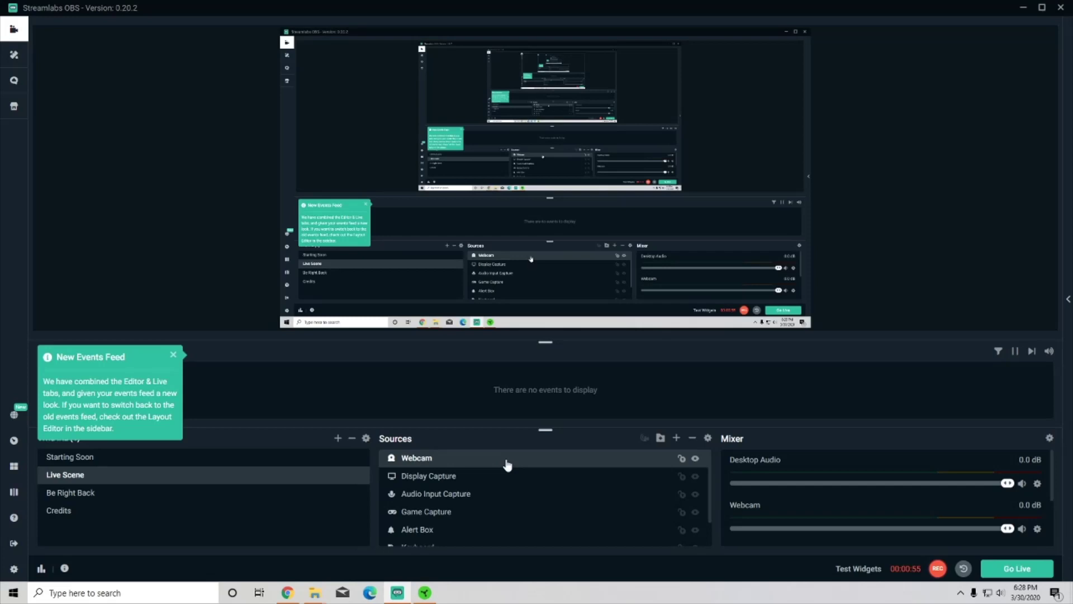
Open and close the Webcam source settings, then open and dismiss the add-source catalogue
double_click(506, 461)
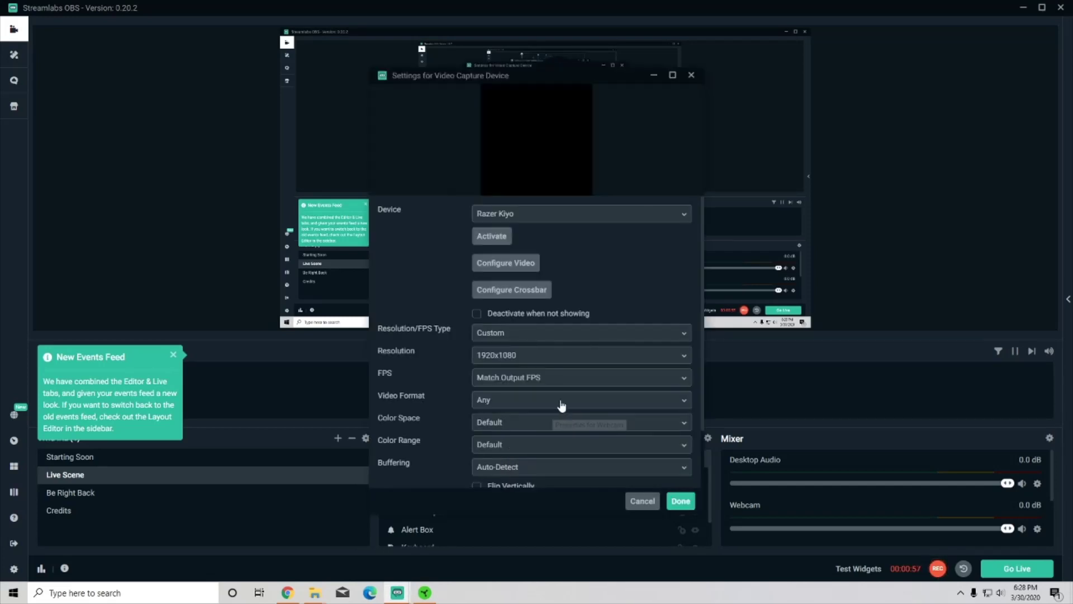
click(692, 76)
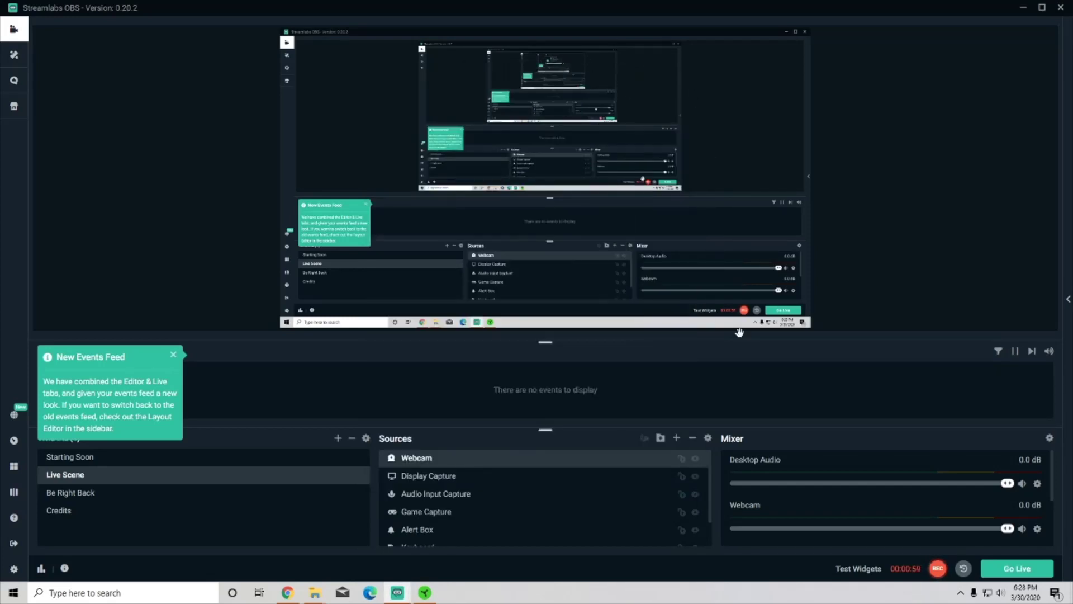
click(676, 439)
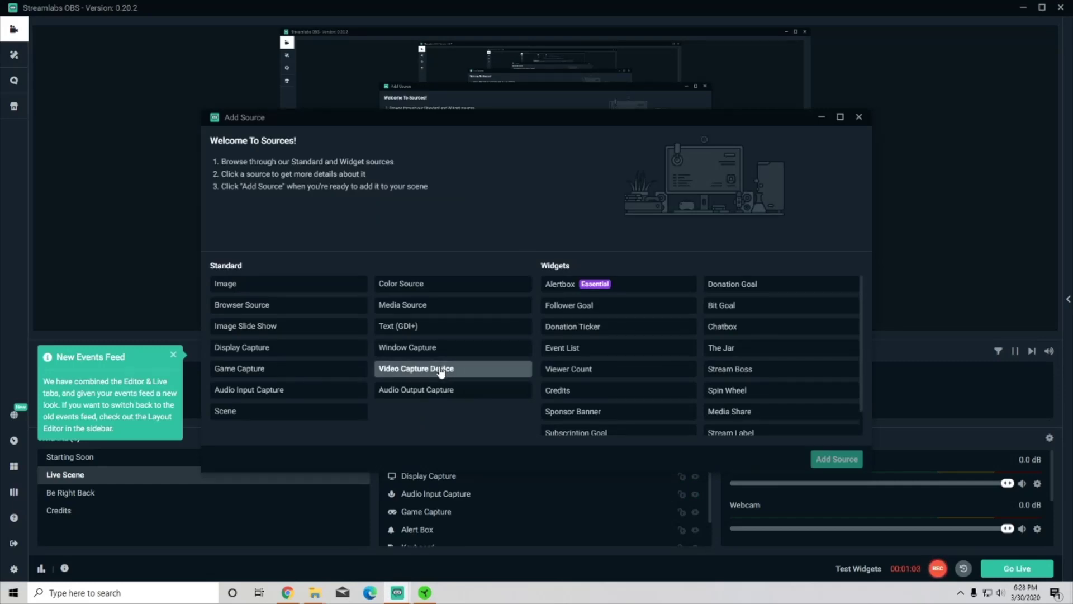
click(859, 118)
Reopen the Webcam source's capture settings and reposition the dialog over the preview
double_click(448, 460)
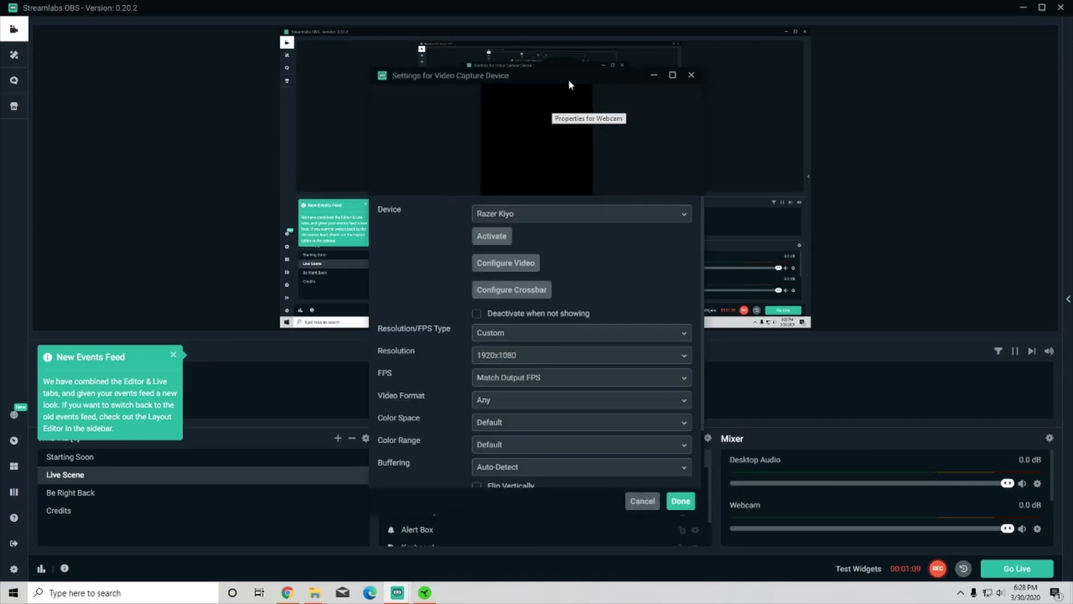
drag(568, 80, 840, 127)
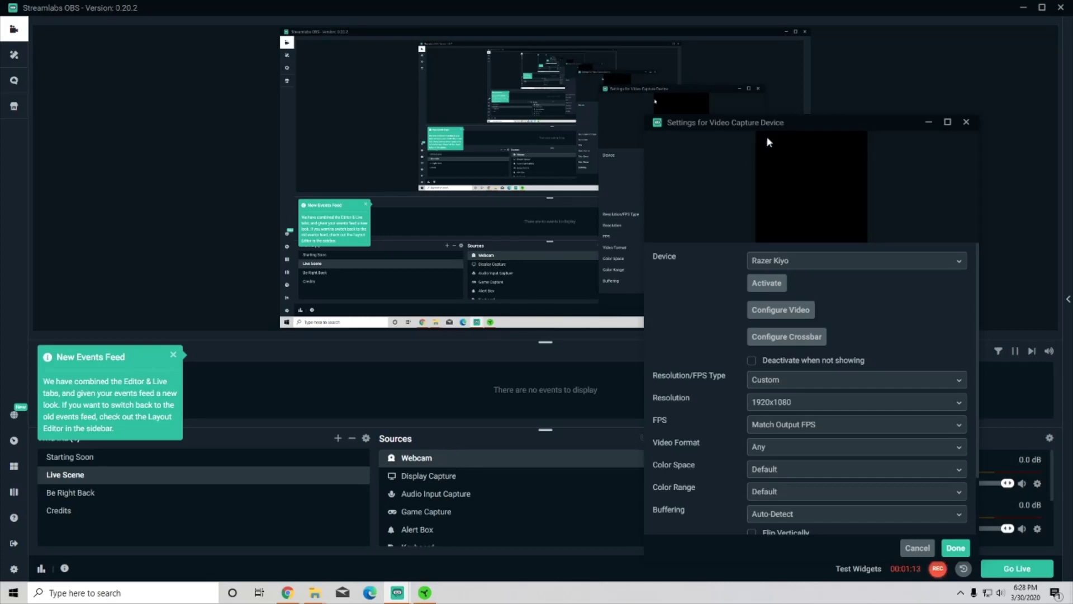
drag(767, 142, 487, 56)
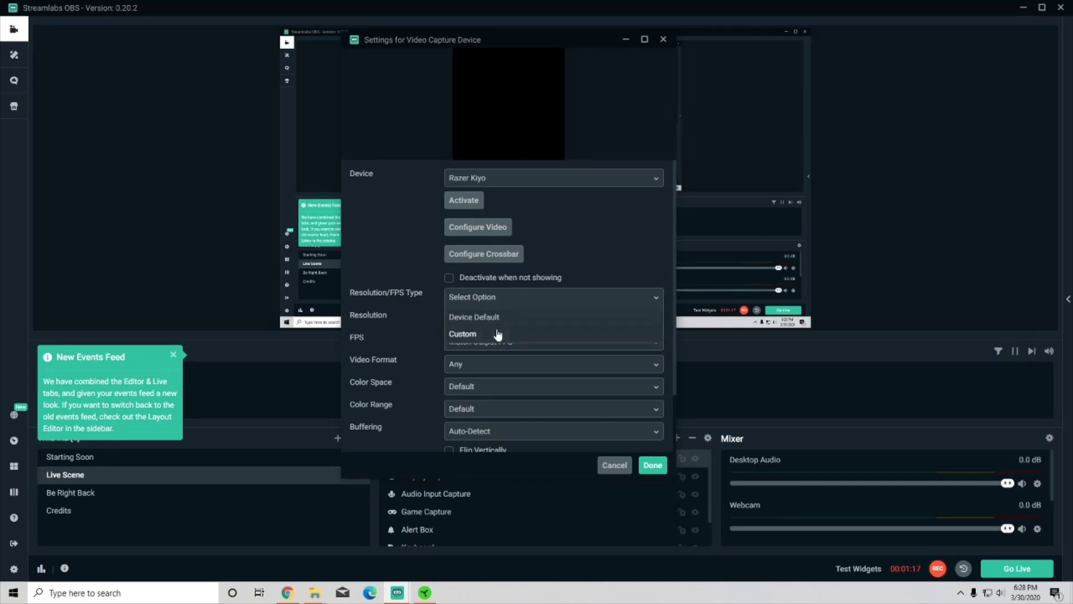
Choose Device Default timing, keep Razer Kiyo as the device, and try its configuration buttons
click(500, 321)
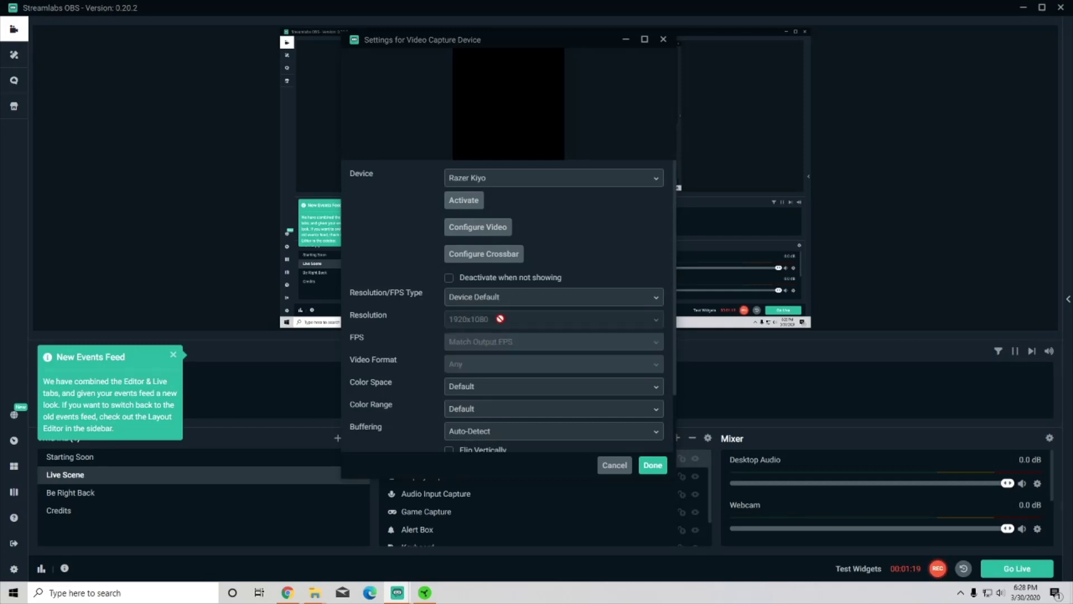
click(642, 178)
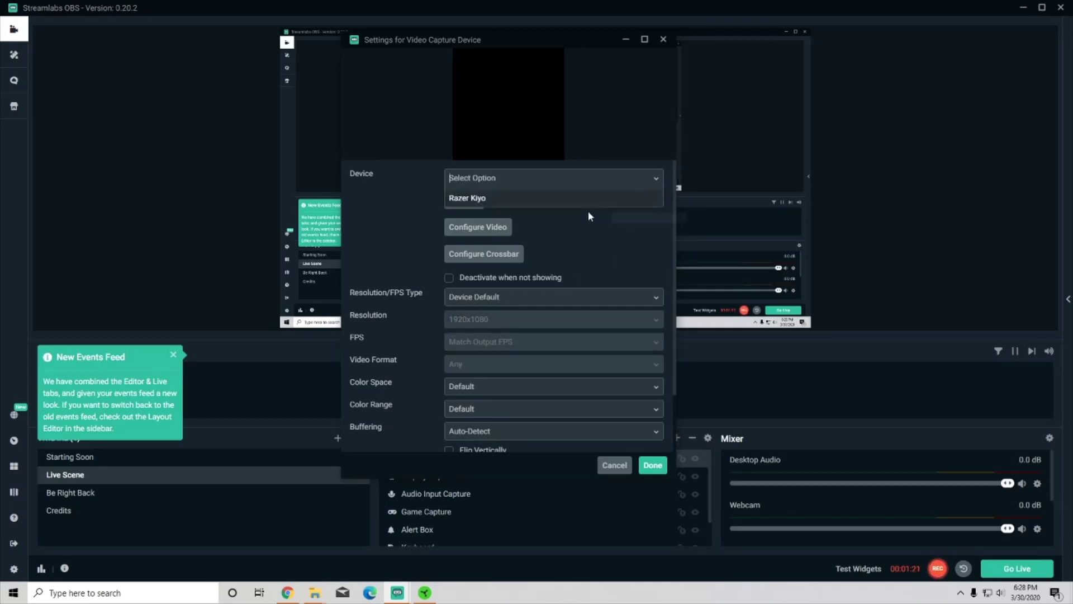
click(583, 203)
click(596, 178)
click(590, 201)
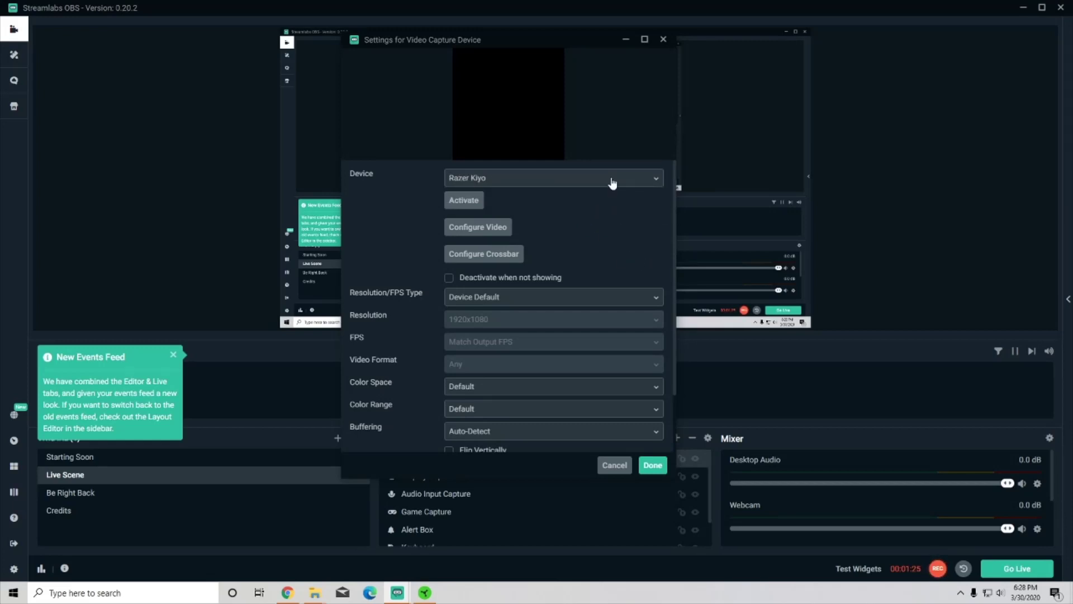
click(503, 237)
click(503, 264)
Switch to Custom, try 1280x720 at 60 FPS, then settle on 1920x1080 at 30 FPS
click(539, 304)
click(503, 334)
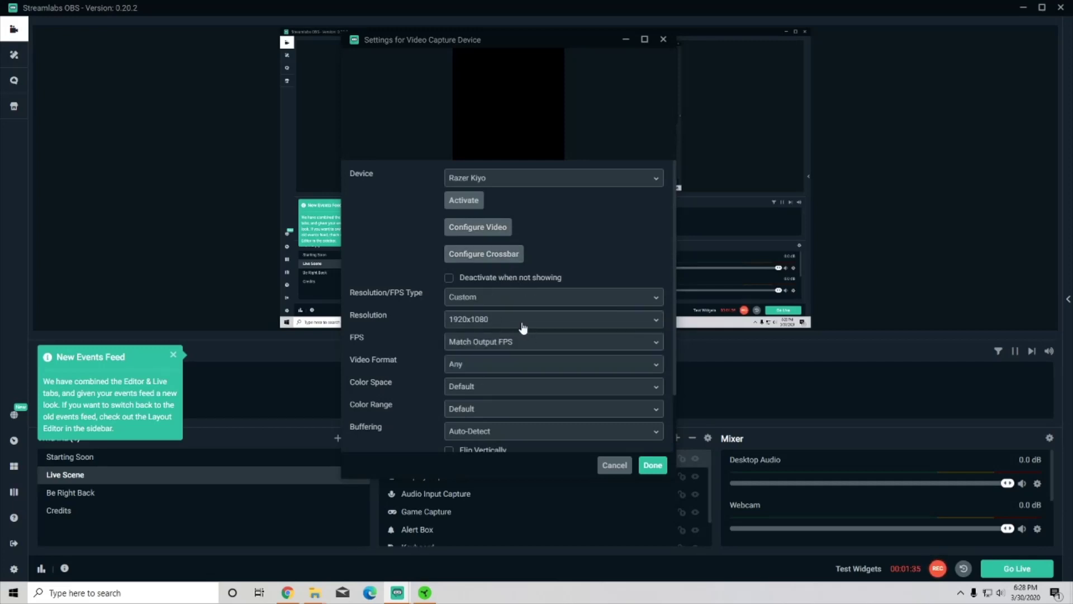
click(521, 327)
click(494, 359)
click(497, 344)
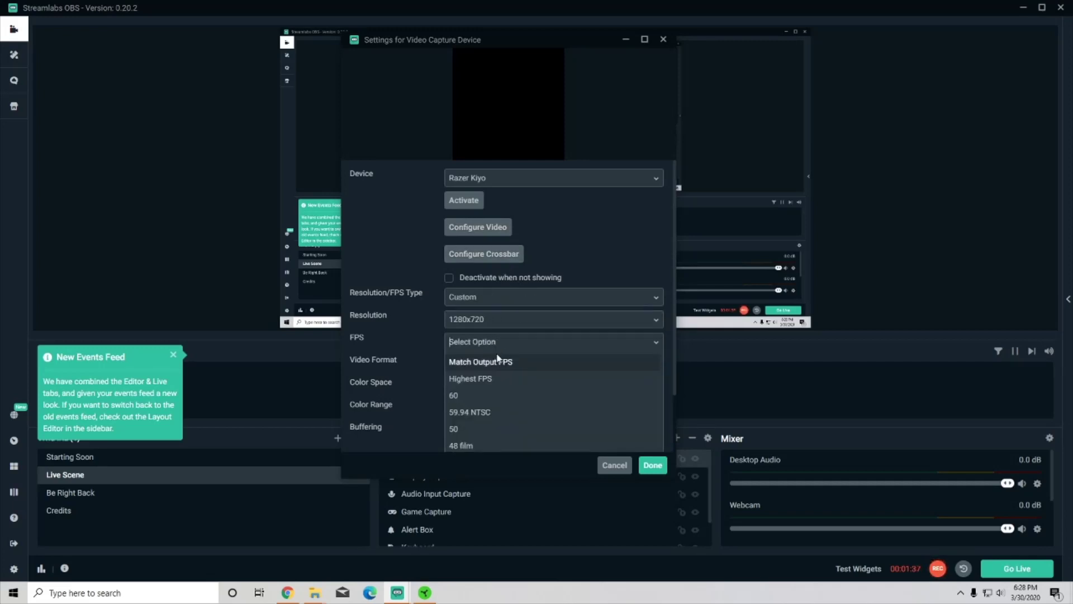
click(491, 395)
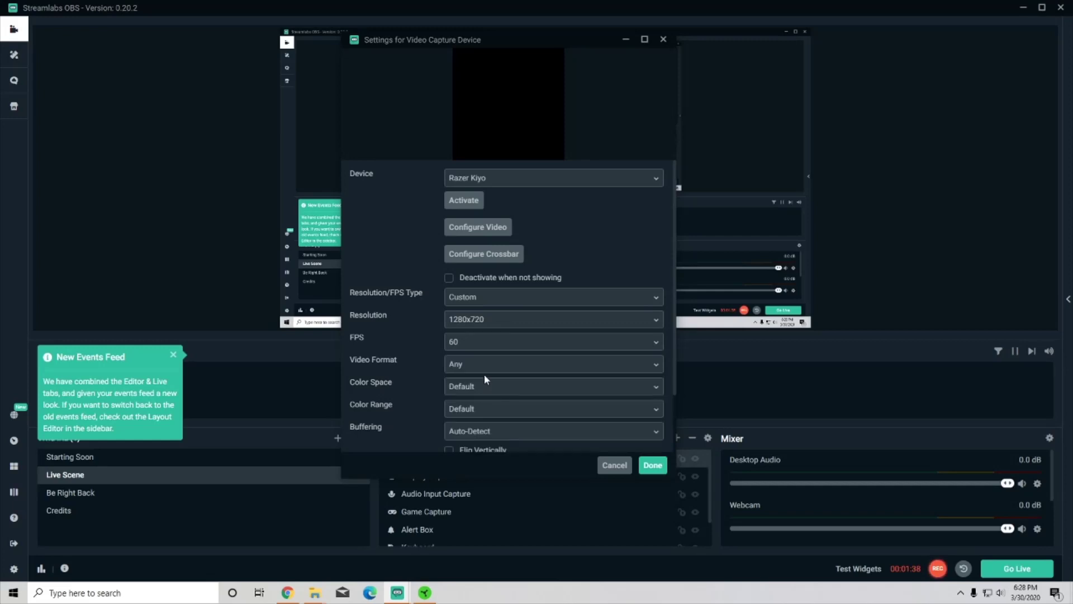
click(495, 327)
click(488, 340)
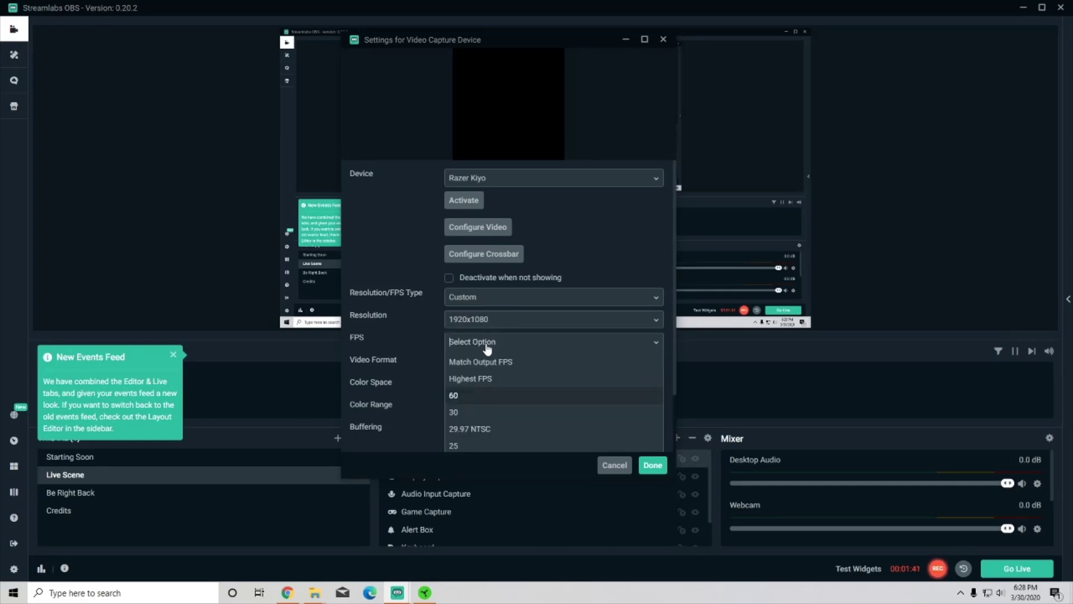
click(473, 413)
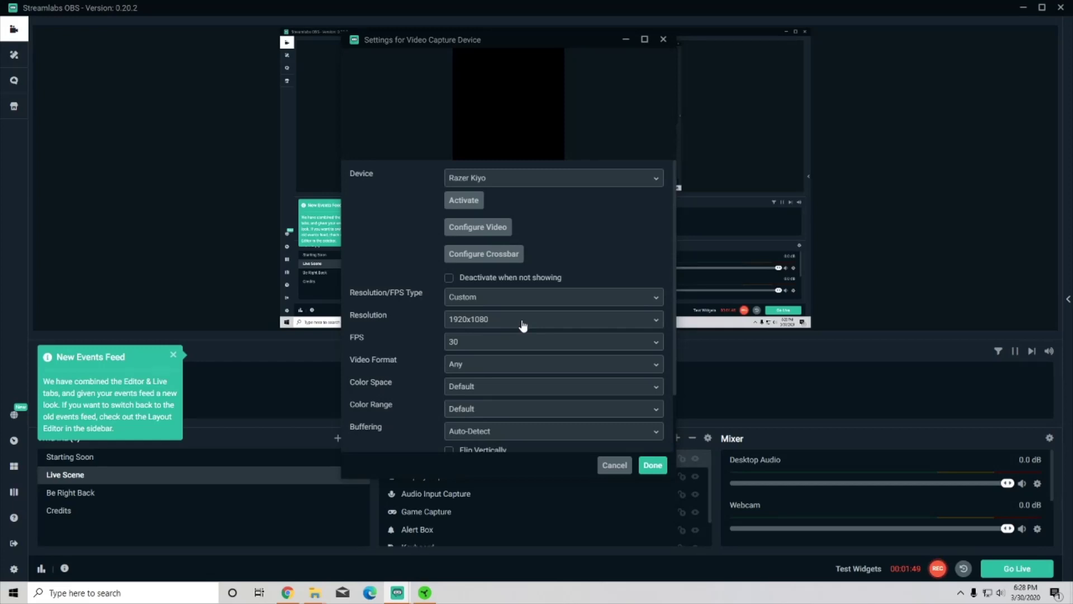
Keep the video format at Any and the colour space at Default
click(506, 370)
click(495, 385)
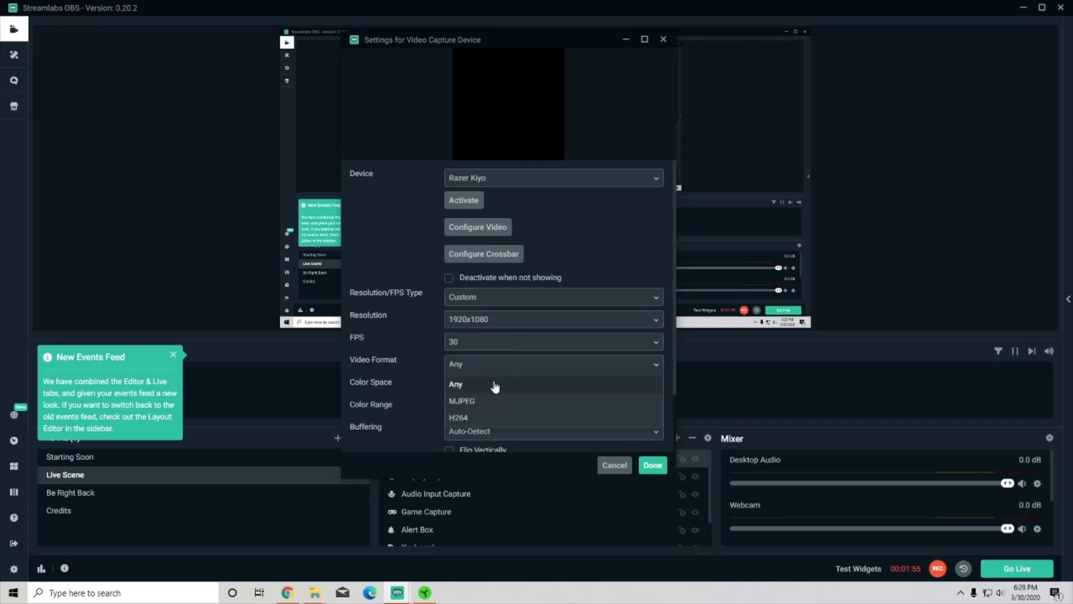
click(498, 390)
click(493, 410)
scroll(523, 389, down, 2)
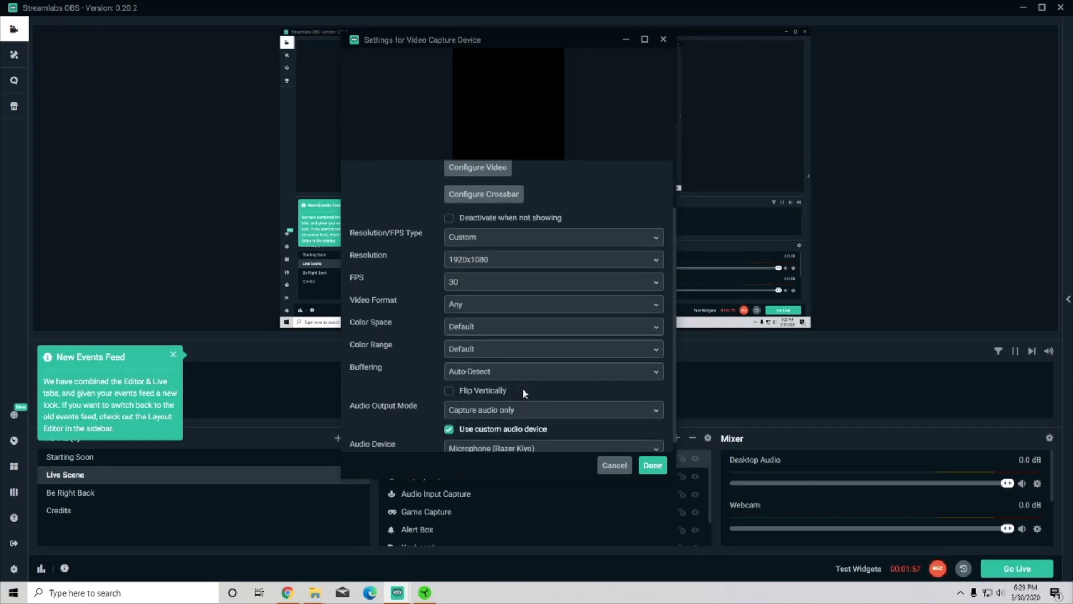
Enable buffering, turn off Flip Vertically, and select Focusrite USB as the audio device
click(512, 365)
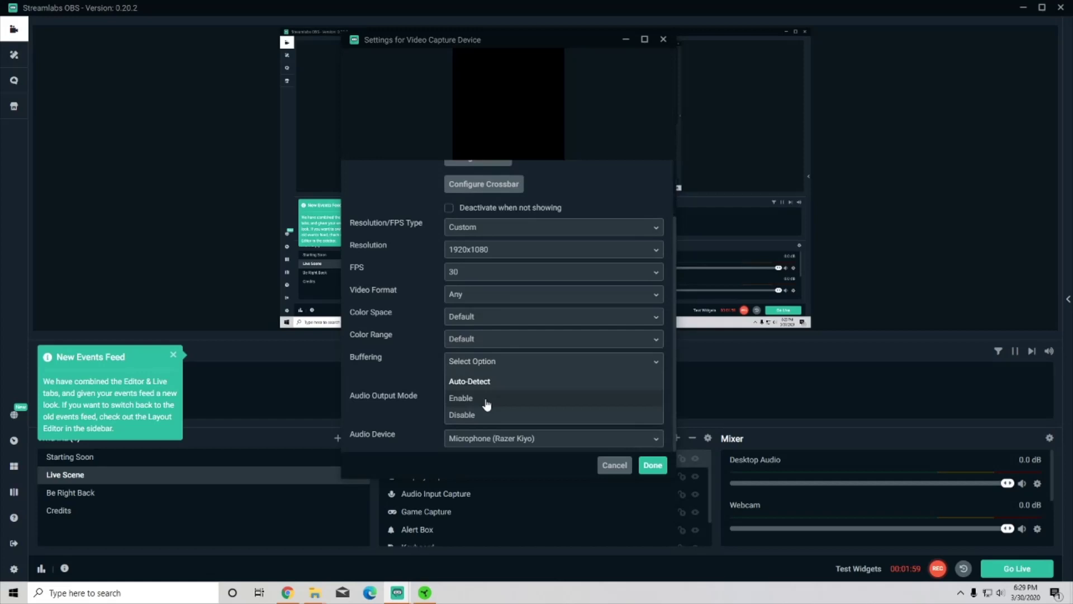
click(493, 398)
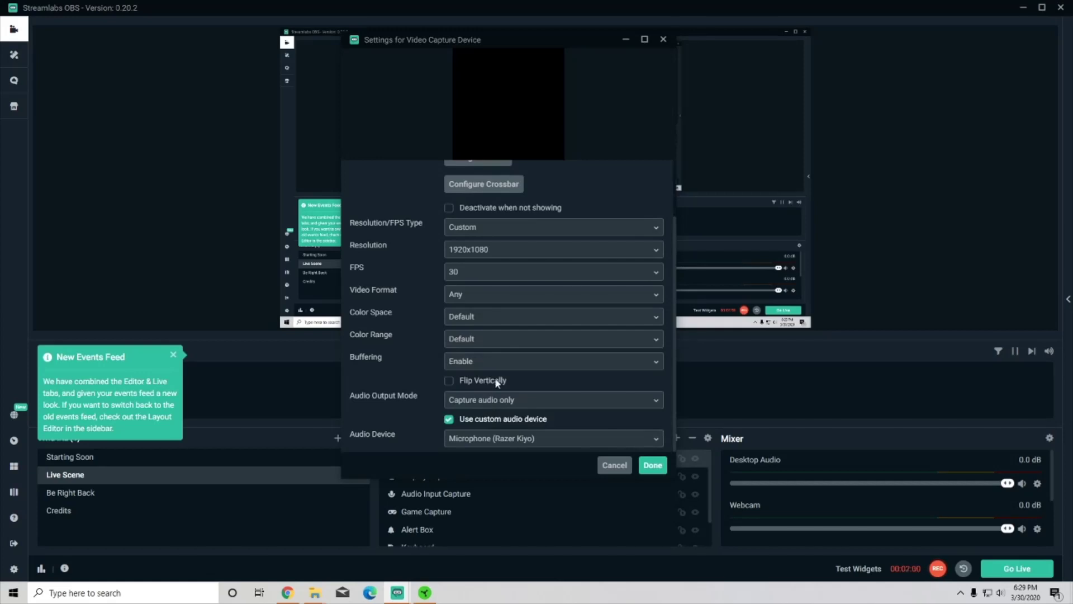
click(454, 383)
scroll(838, 499, down, 3)
scroll(840, 498, up, 3)
scroll(838, 492, down, 3)
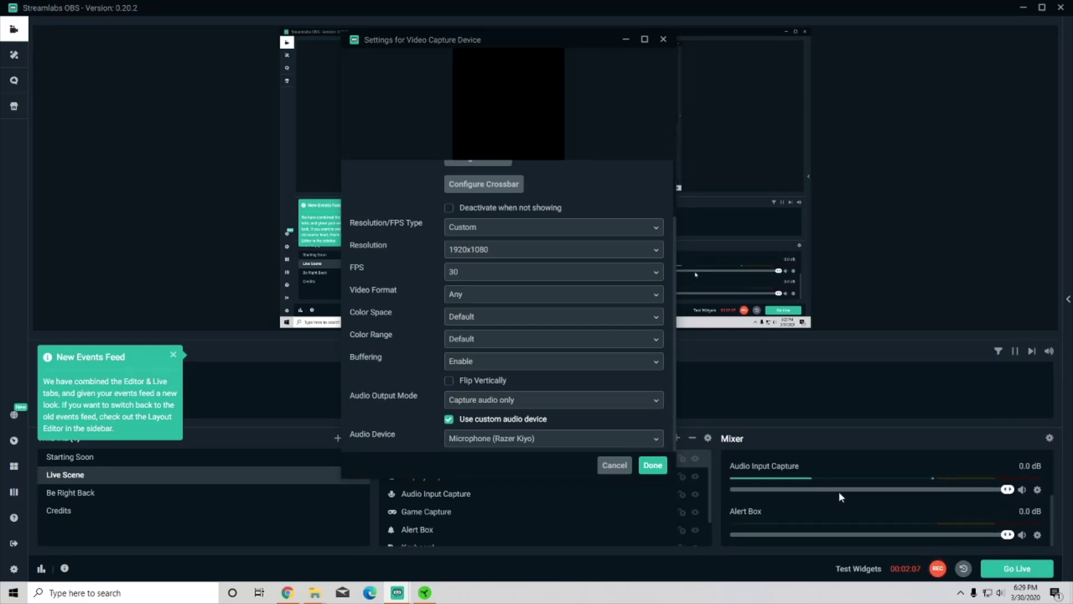
scroll(838, 497, up, 3)
scroll(838, 493, down, 3)
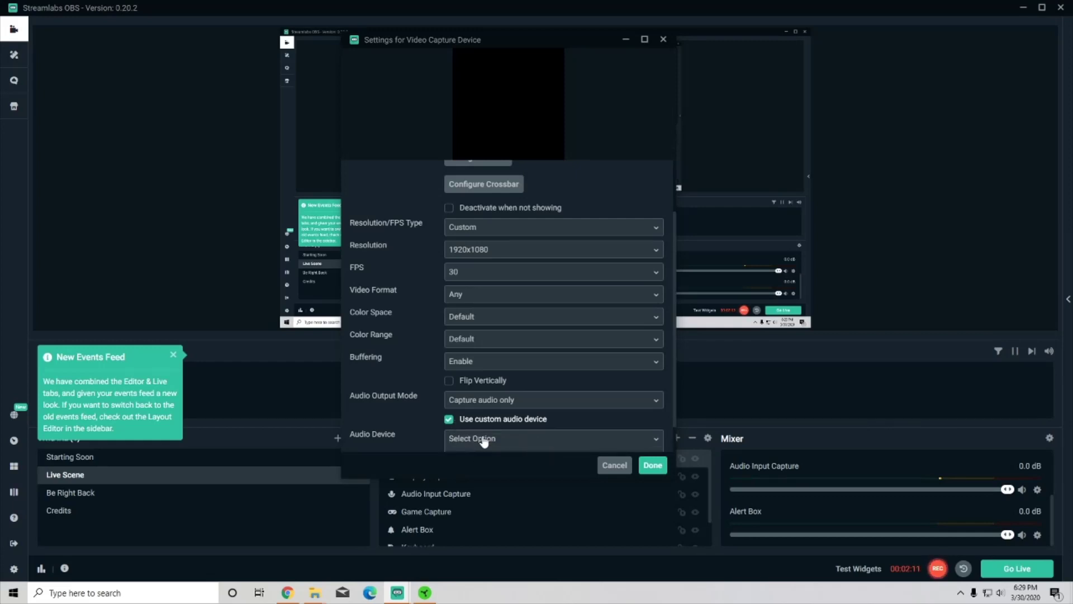
click(482, 439)
click(521, 443)
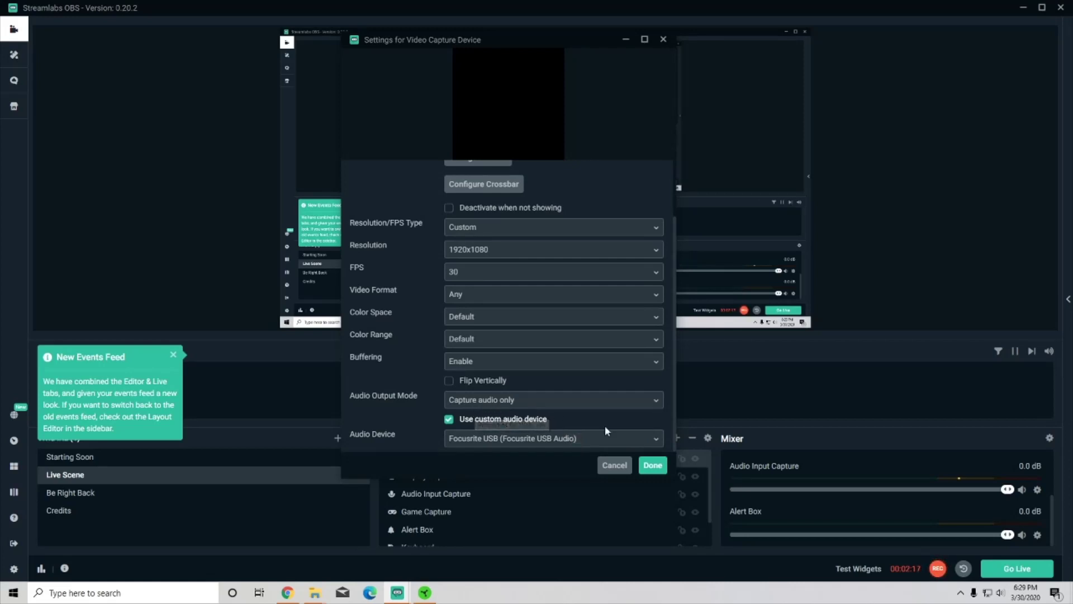
scroll(537, 421, up, 1)
scroll(537, 419, up, 2)
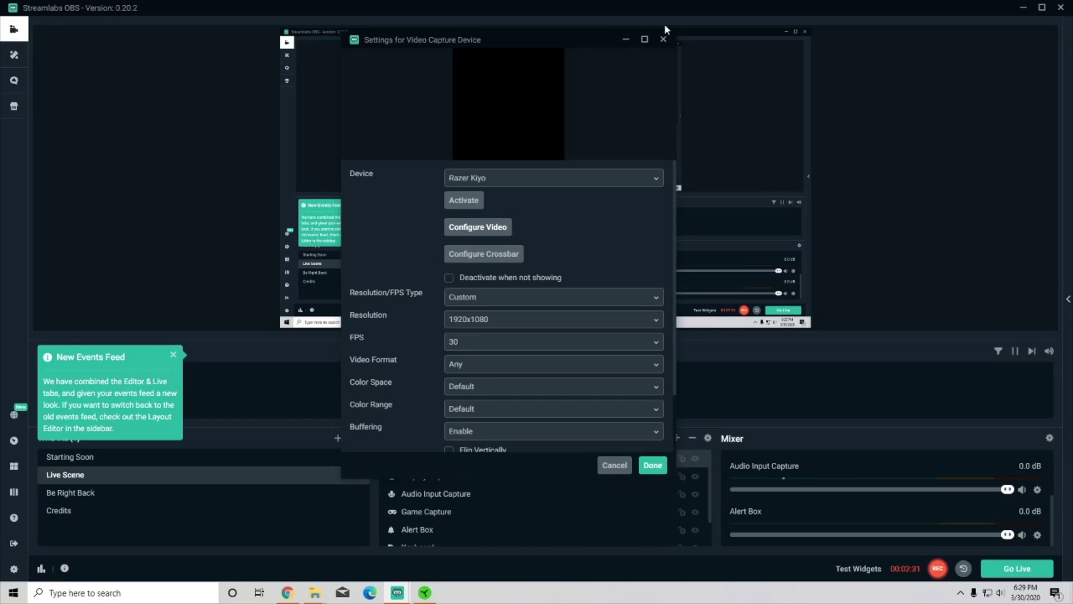
Close the Razer Kiyo capture settings dialog to return to the Live Scene
click(663, 40)
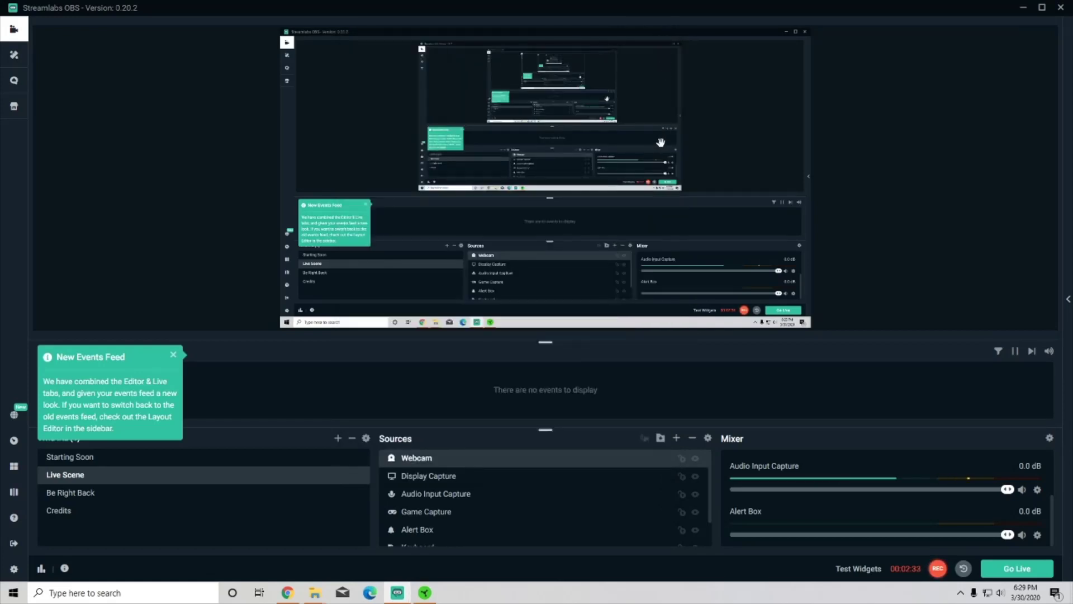